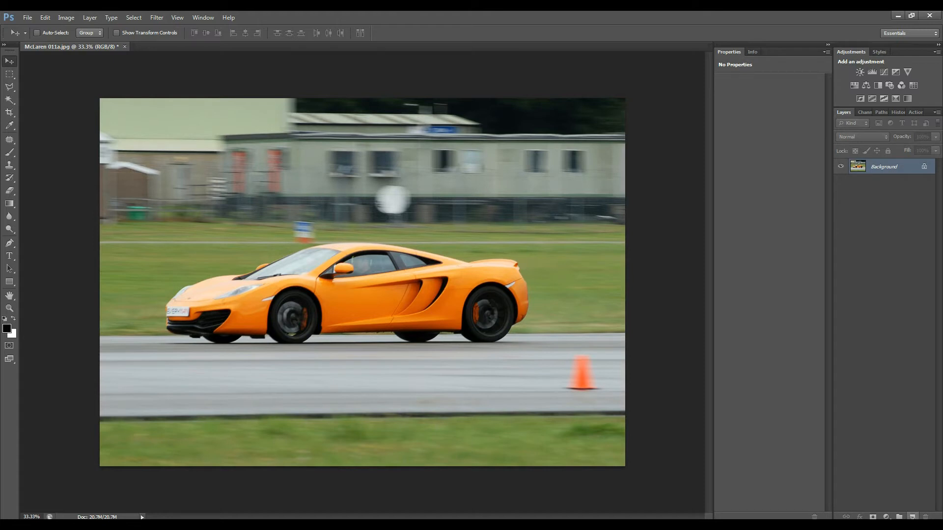
Step: Add a new empty layer above the Background and check its transparency by hiding and reshowing the Background
click(911, 517)
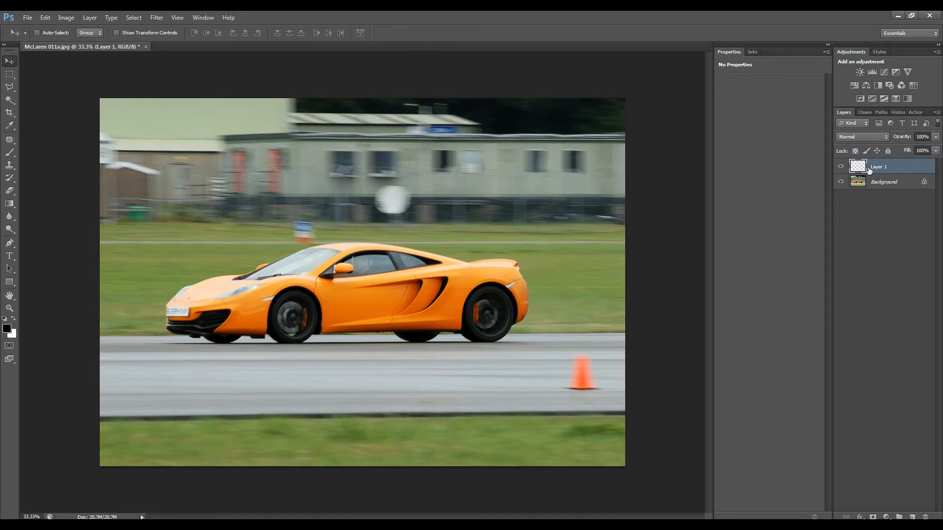
click(841, 182)
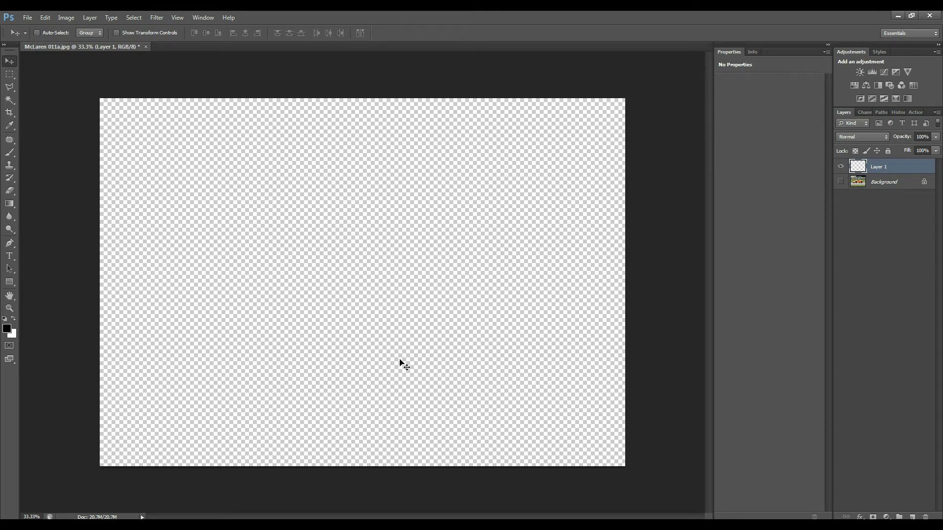
click(841, 182)
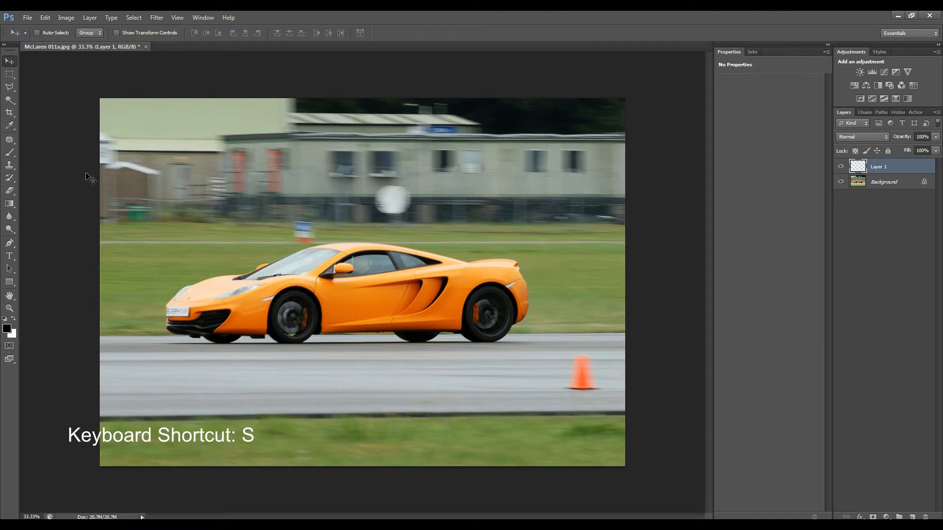
Step: Activate the Clone Stamp tool and enlarge its brush to 400
key(s)
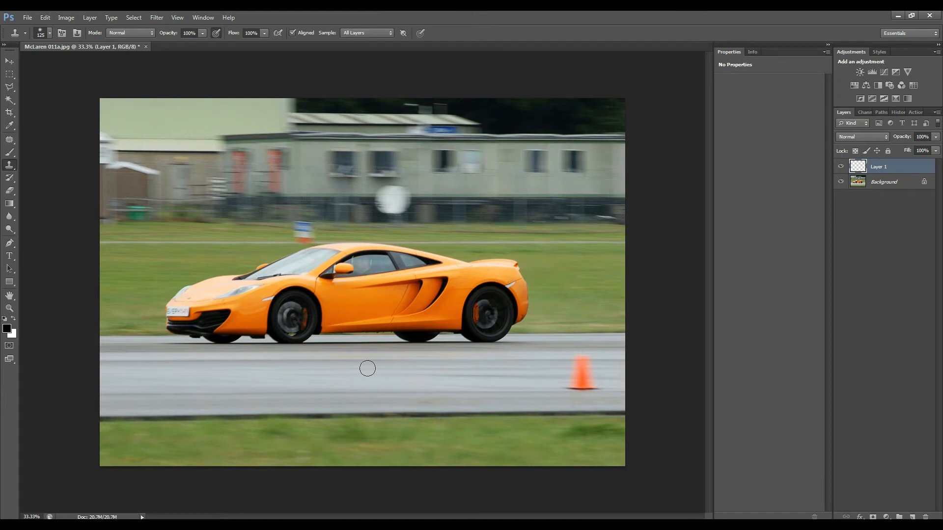
key(bracketright)
key(bracketright)
key(bracketright)
key(bracketright)
key(bracketleft)
key(bracketleft)
key(bracketleft)
key(bracketright)
key(bracketright)
key(bracketright)
key(bracketright)
key(bracketright)
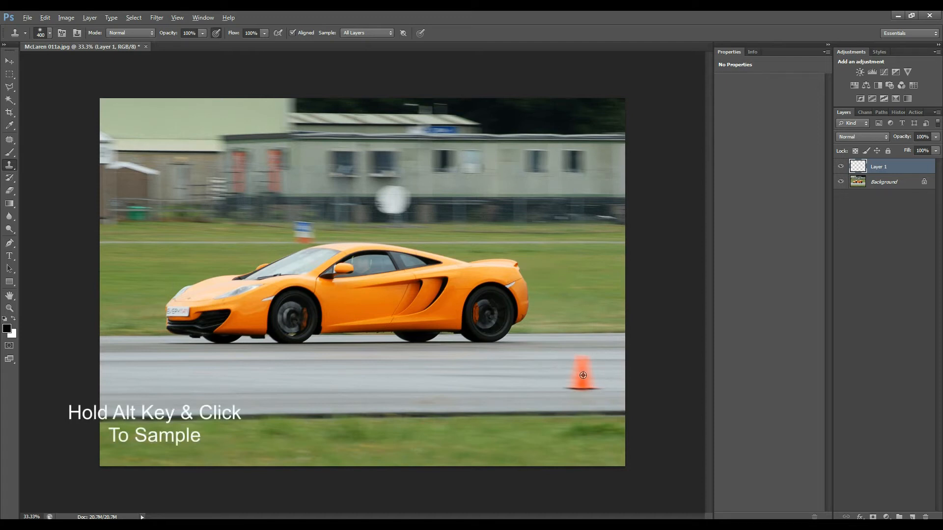
Step: Sample the orange traffic cone and clone three copies of it in a row along the track
alt+click(584, 374)
mouse_move(533, 373)
mouse_down()
mouse_move(521, 381)
mouse_move(450, 375)
mouse_up()
key(ctrl+z)
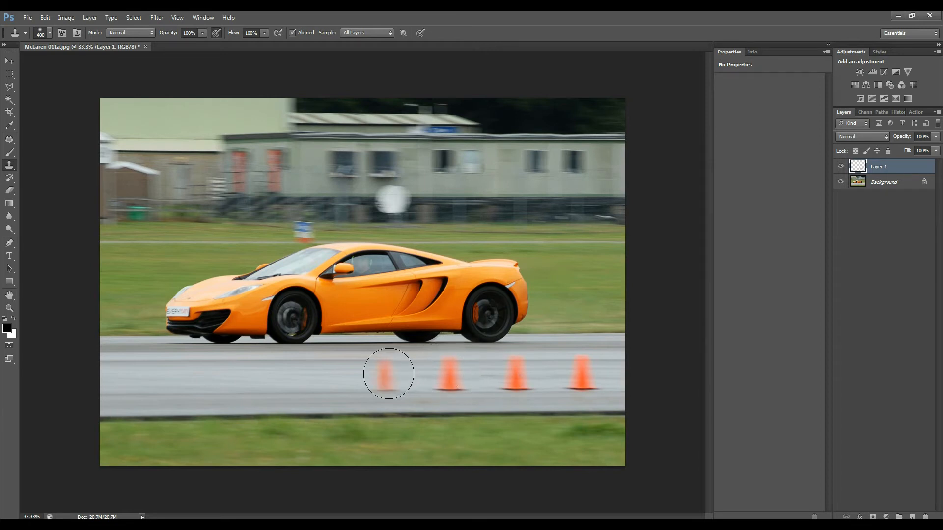
drag(382, 372, 381, 377)
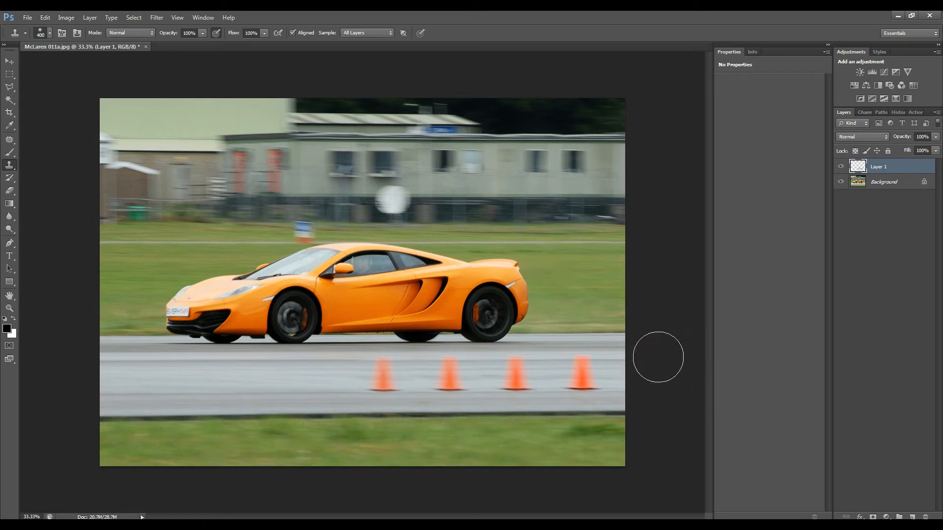
Step: Delete the layer holding the cloned cones
double_click(901, 170)
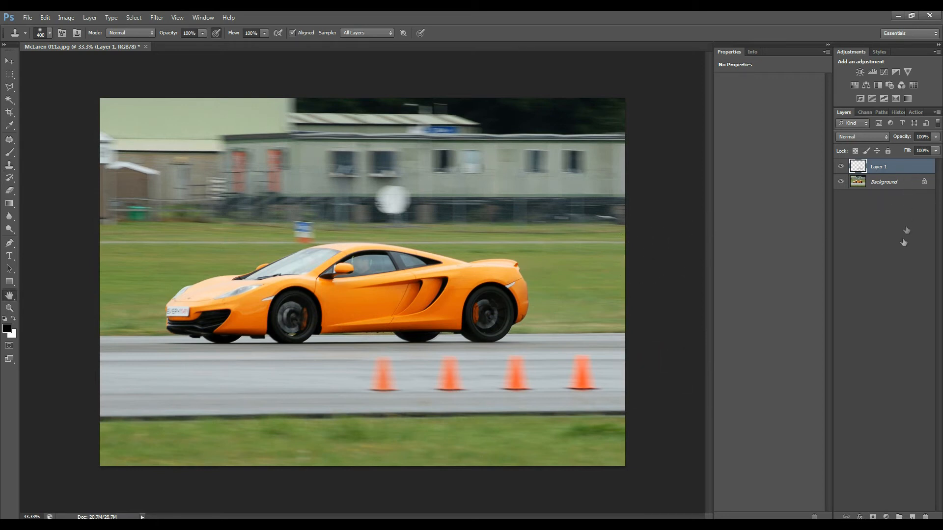
click(857, 170)
drag(920, 507, 926, 517)
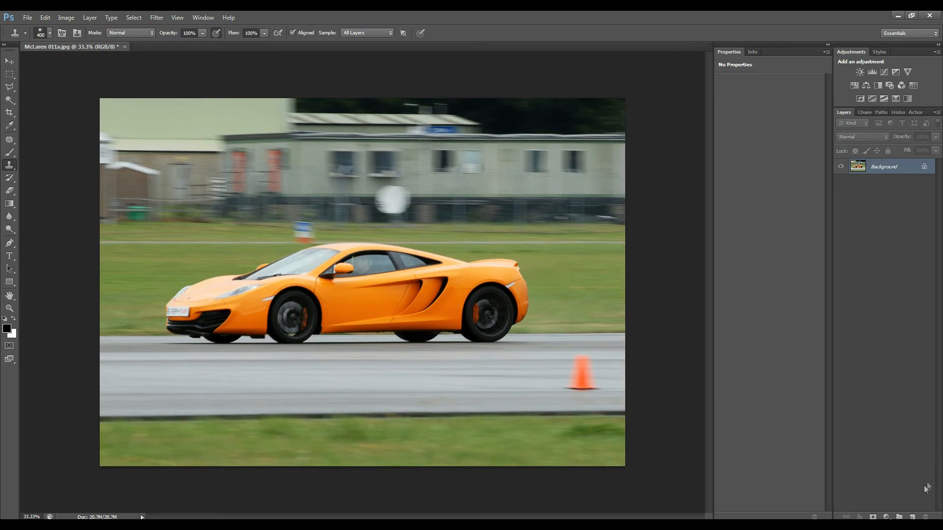
Step: Add a fresh empty layer above the Background and set the Clone Stamp brush size to 175 for work around the cone
click(911, 516)
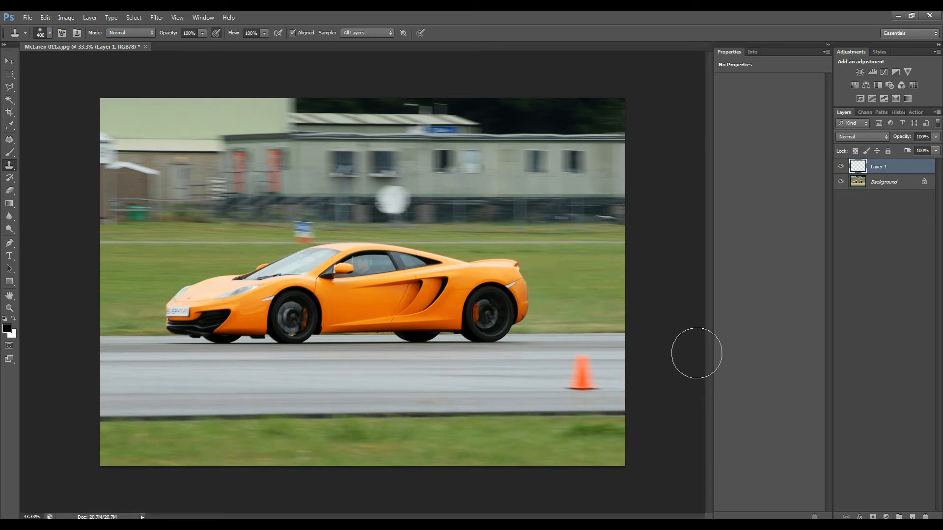
key(z)
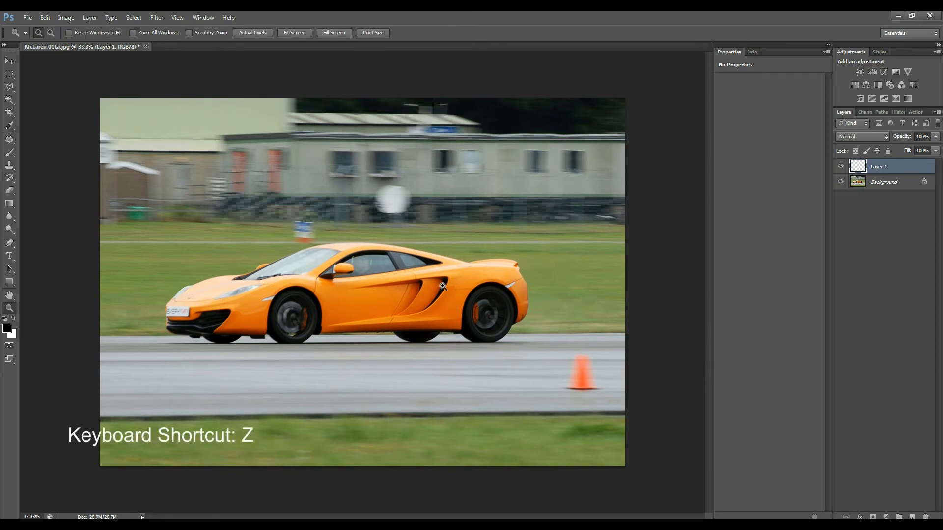
drag(611, 436, 627, 446)
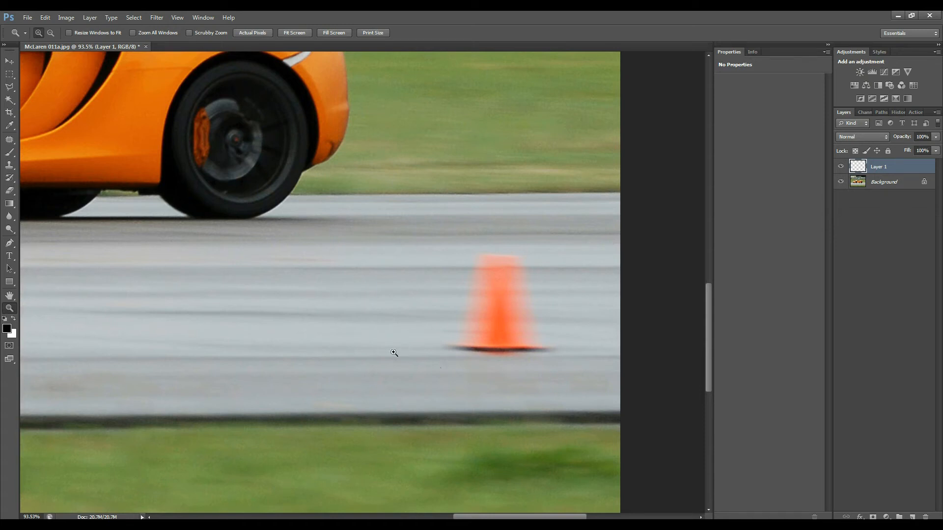
key(s)
mouse_move(366, 337)
mouse_down()
mouse_move(316, 329)
mouse_move(342, 325)
mouse_move(381, 338)
mouse_up()
key(bracketleft)
key(bracketleft)
key(bracketleft)
key(bracketleft)
key(bracketleft)
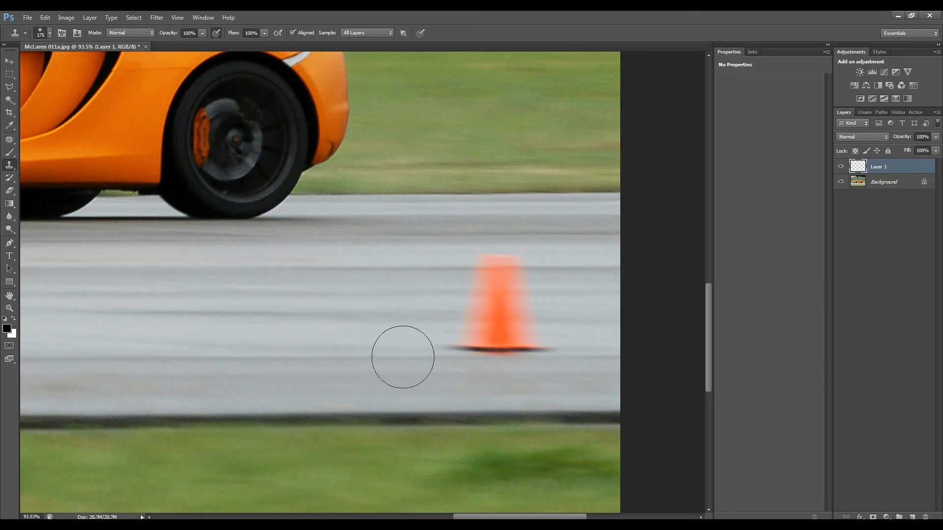
Step: Sample clean track surface beside the orange cone and clone over the cone until it is removed, keeping the track lines aligned
mouse_move(398, 355)
mouse_down()
mouse_move(281, 370)
mouse_move(268, 385)
mouse_move(339, 390)
mouse_move(551, 364)
mouse_up()
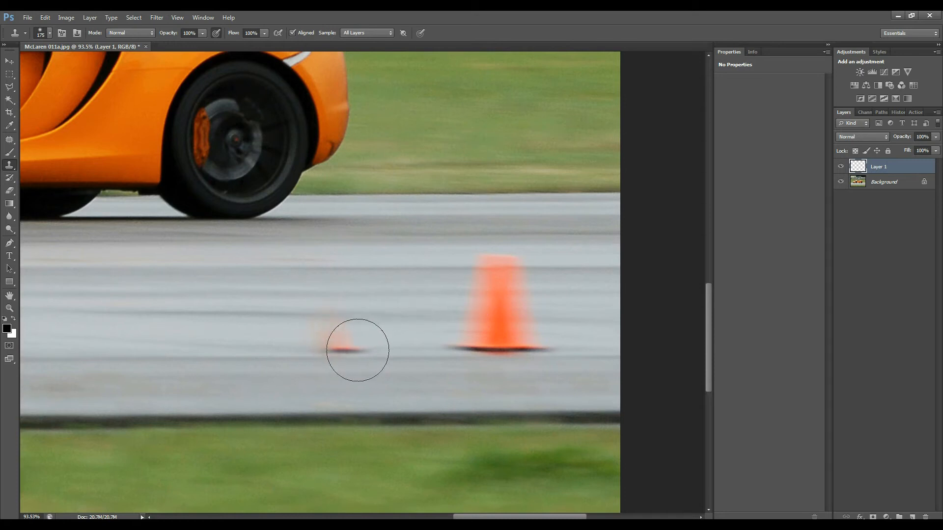
alt+click(357, 350)
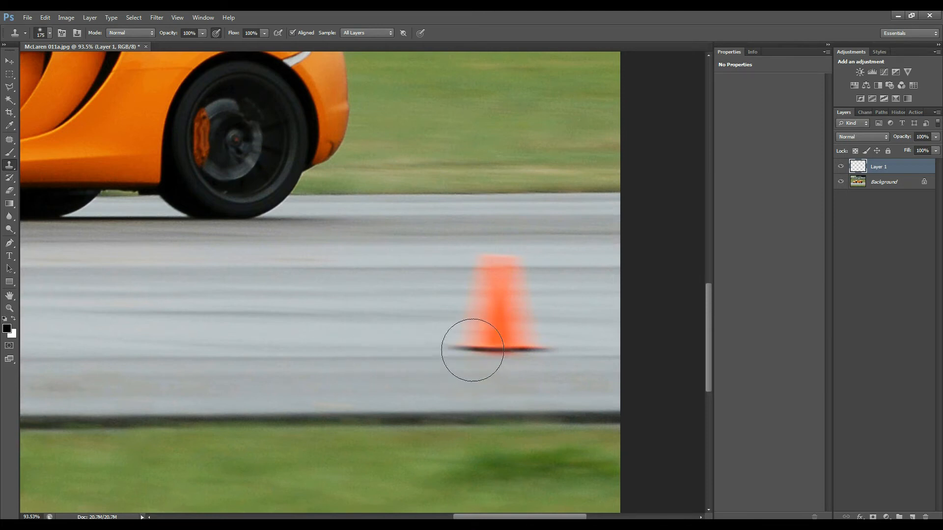
drag(472, 349, 481, 349)
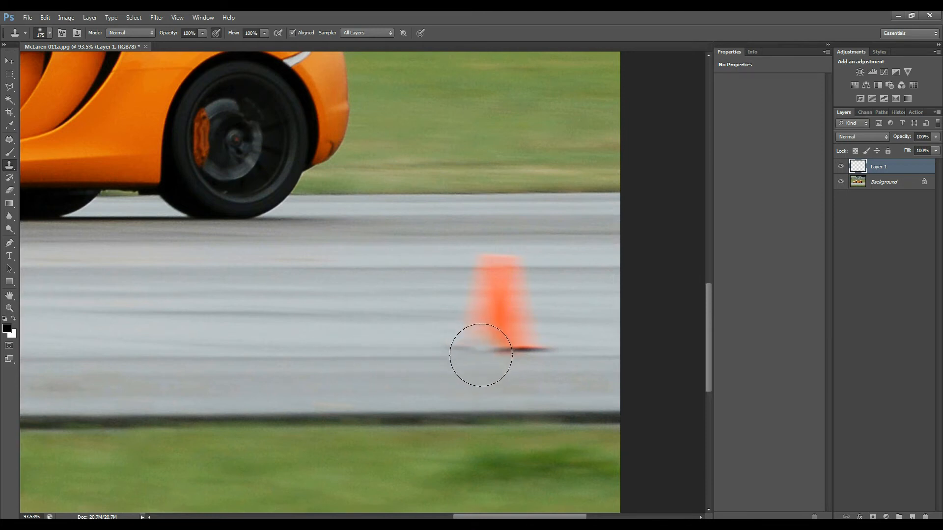
drag(473, 359, 473, 351)
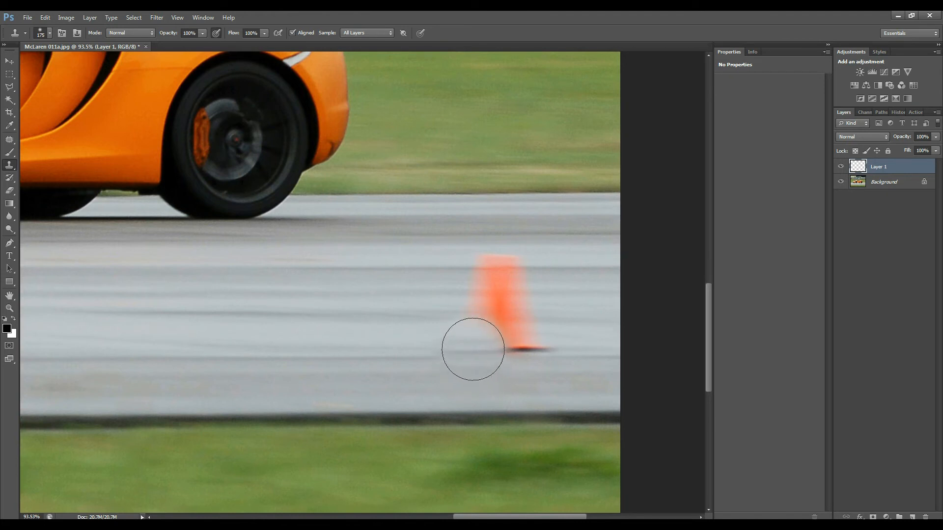
alt+click(319, 364)
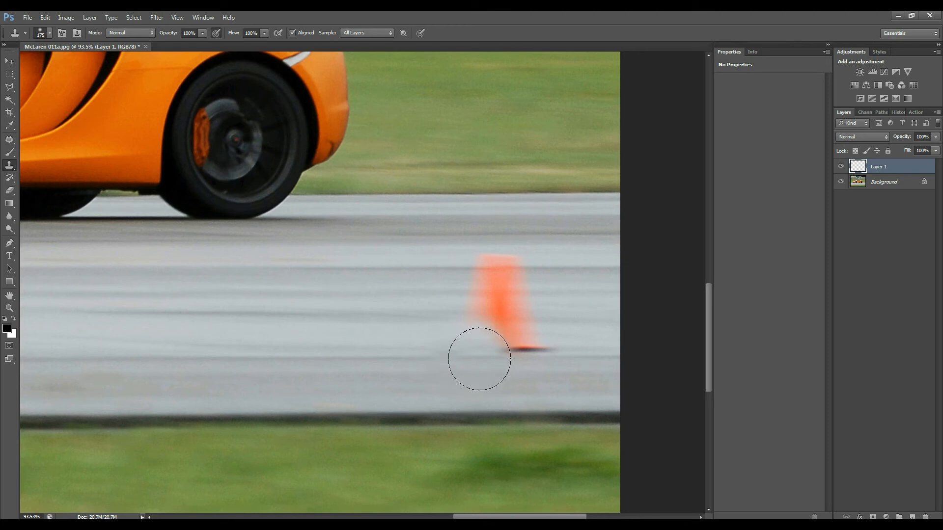
mouse_move(476, 358)
mouse_down()
mouse_move(479, 316)
mouse_move(464, 324)
mouse_move(490, 297)
mouse_move(476, 298)
mouse_move(498, 292)
mouse_move(483, 285)
mouse_move(492, 294)
mouse_move(491, 274)
mouse_move(504, 279)
mouse_move(485, 281)
mouse_move(488, 267)
mouse_move(472, 303)
mouse_move(507, 338)
mouse_move(508, 327)
mouse_move(534, 339)
mouse_move(514, 343)
mouse_move(544, 326)
mouse_move(487, 333)
mouse_up()
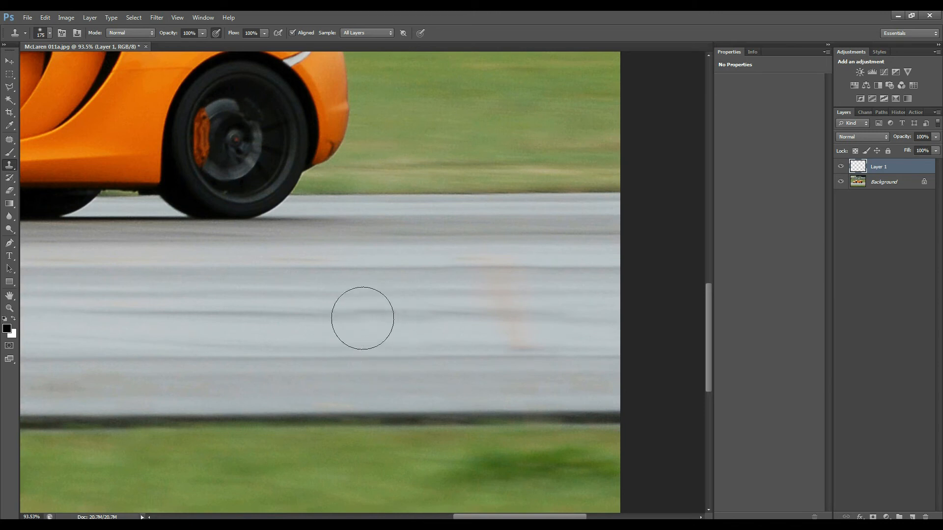
mouse_move(490, 288)
mouse_down()
mouse_move(506, 273)
mouse_move(486, 279)
mouse_move(503, 279)
mouse_move(477, 262)
mouse_move(473, 316)
mouse_move(506, 323)
mouse_move(494, 327)
mouse_move(515, 345)
mouse_move(508, 343)
mouse_move(545, 329)
mouse_move(538, 343)
mouse_move(527, 322)
mouse_move(537, 335)
mouse_move(532, 288)
mouse_move(474, 319)
mouse_move(527, 292)
mouse_move(489, 290)
mouse_move(504, 318)
mouse_move(577, 310)
mouse_up()
Step: Compare the track before and after by toggling Layer 1, and inspect the cloned patch alone by hiding and reshowing the Background
click(840, 169)
click(839, 169)
click(840, 168)
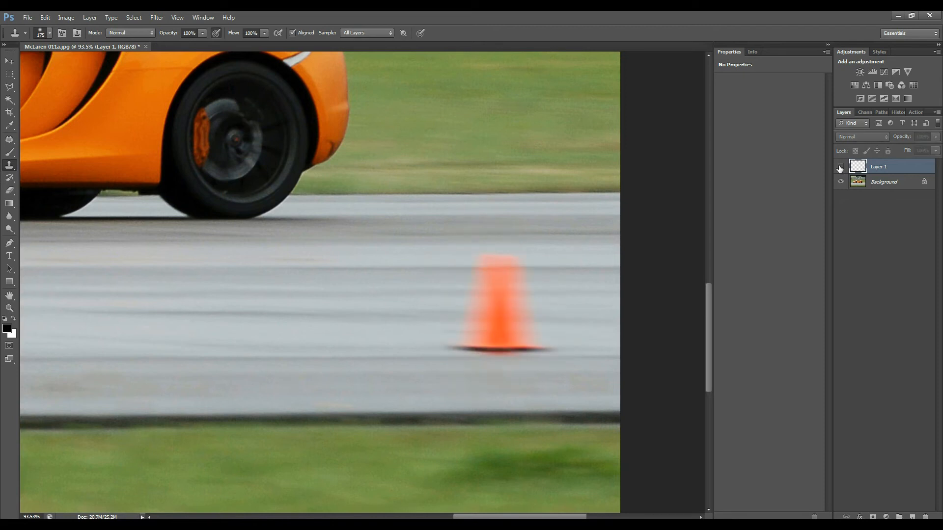
click(839, 169)
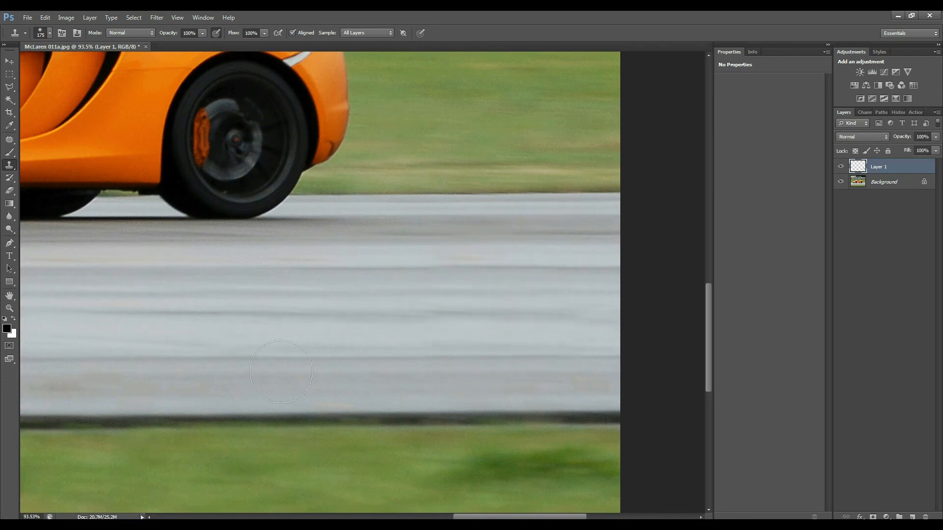
click(840, 182)
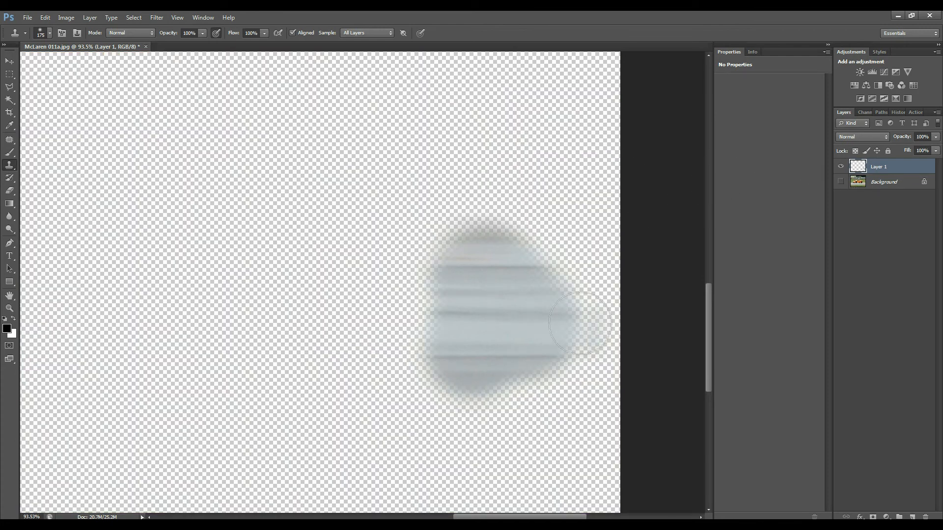
click(840, 181)
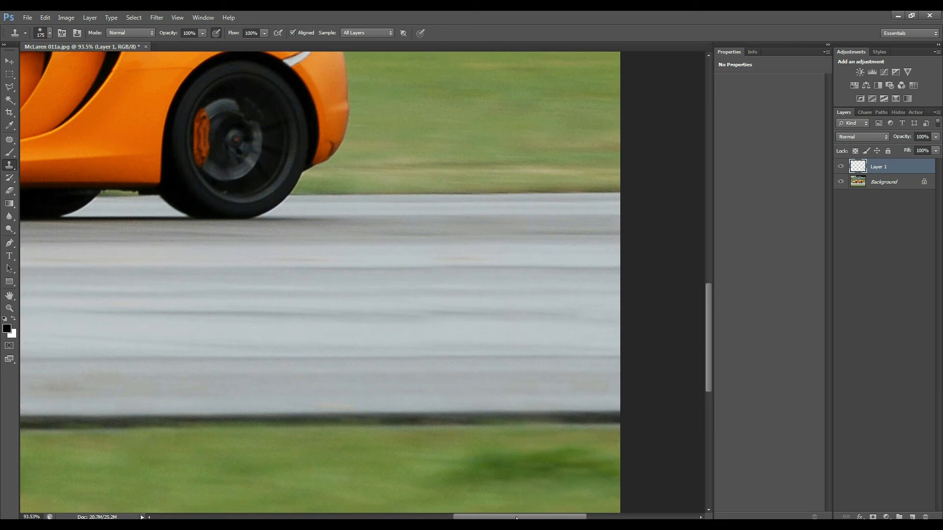
Step: Clone grass and the pale line over the lower part of the roadside sign with a size 70 brush, undoing the stray blue stroke
key(ctrl+0)
key(z)
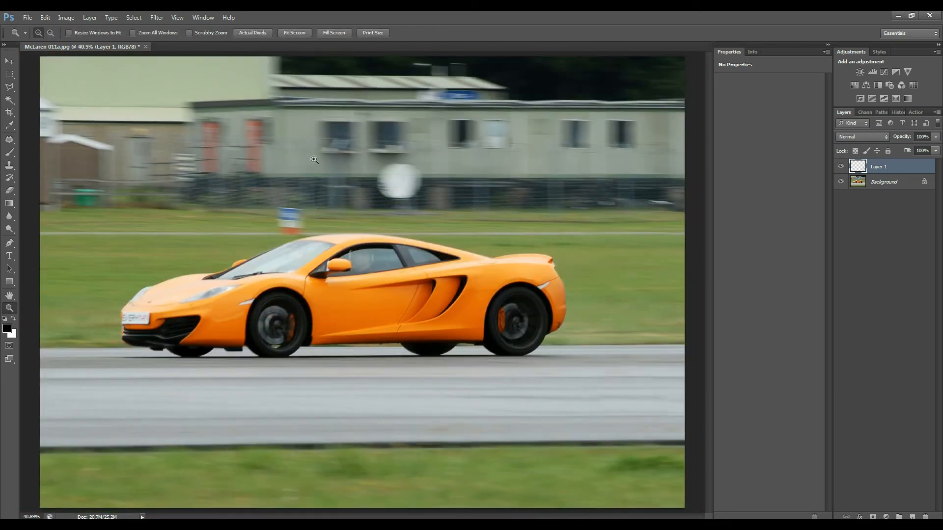
drag(217, 181, 370, 287)
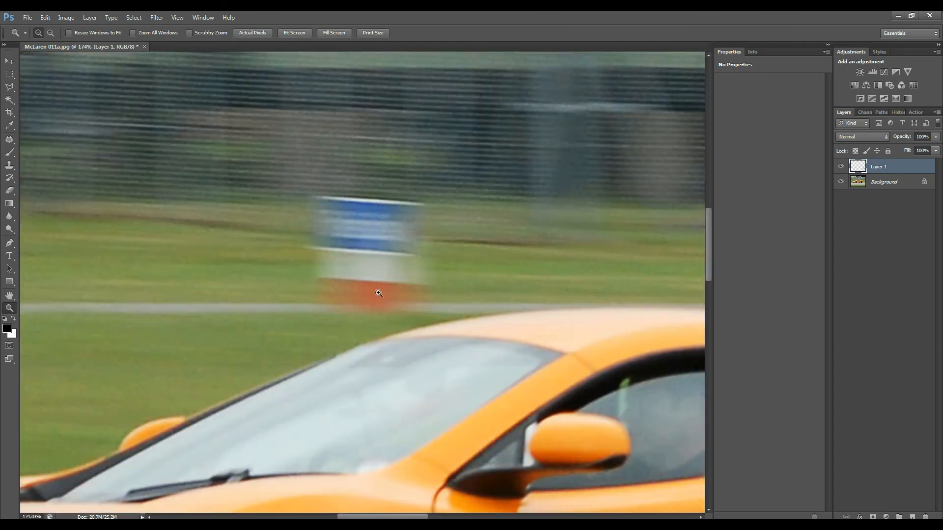
key(s)
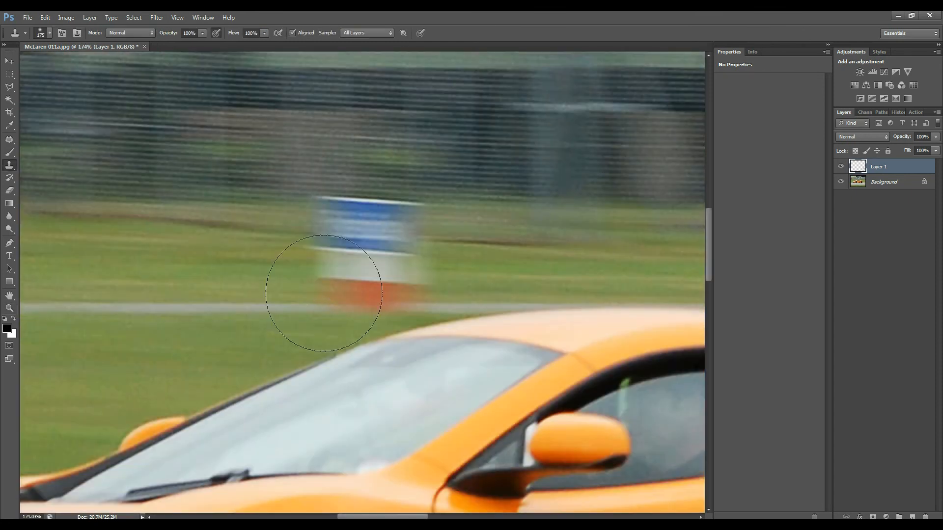
key(bracketleft)
key(bracketleft)
key(bracketleft)
key(bracketleft)
key(bracketleft)
key(bracketleft)
alt+click(201, 308)
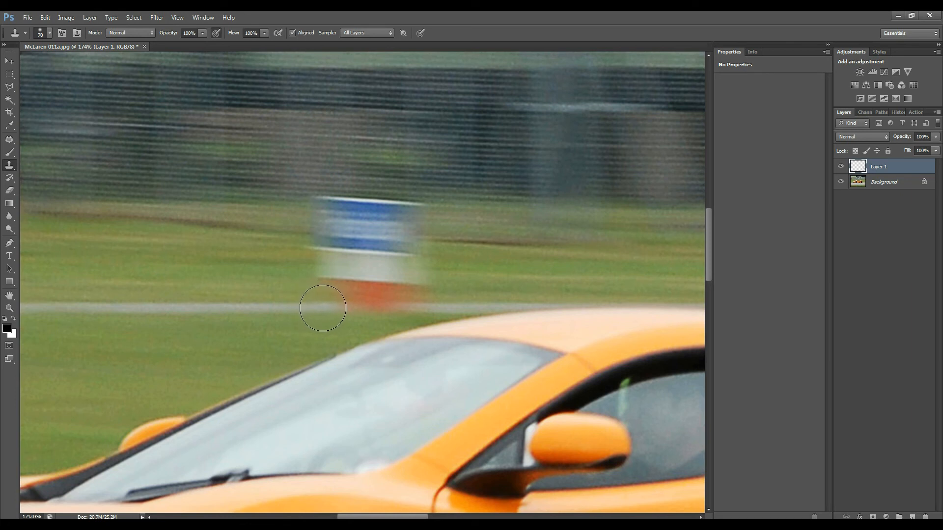
mouse_move(323, 308)
mouse_down()
mouse_move(330, 282)
mouse_move(319, 287)
mouse_move(334, 280)
mouse_move(338, 293)
mouse_move(360, 299)
mouse_move(415, 293)
mouse_move(355, 279)
mouse_move(426, 282)
mouse_move(414, 286)
mouse_move(451, 198)
mouse_move(478, 216)
mouse_move(474, 238)
mouse_up()
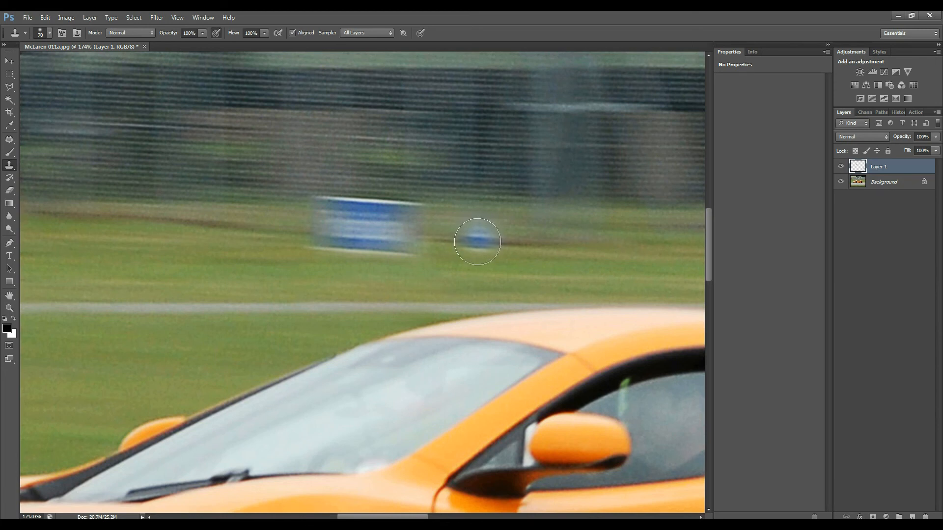
key(ctrl+alt+z)
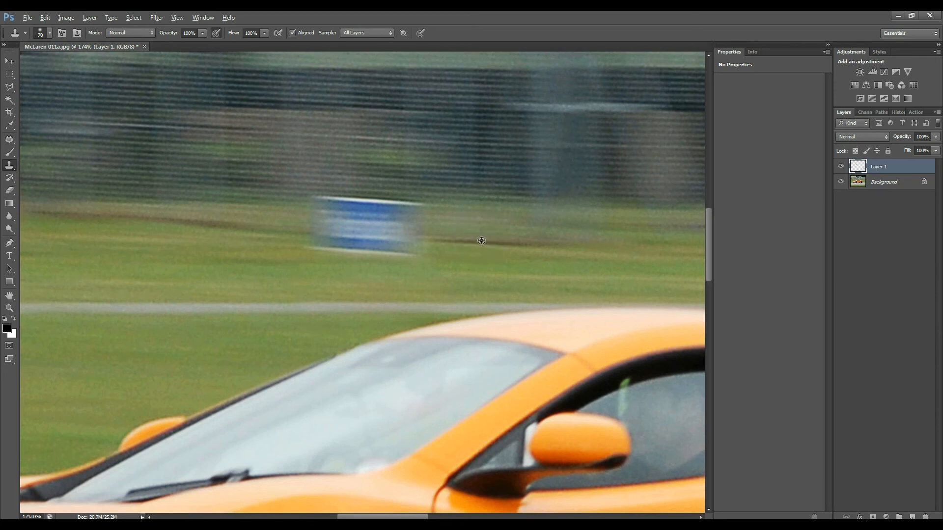
Step: Sample the grass edge on both sides of the blue sign and clone over the sign until it is removed
alt+click(479, 241)
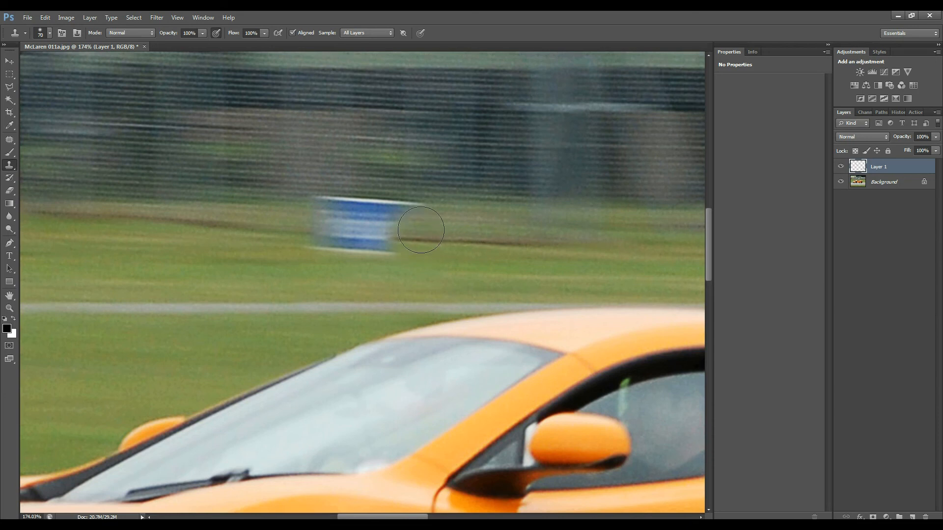
mouse_move(420, 220)
mouse_down()
mouse_move(389, 248)
mouse_move(378, 242)
mouse_move(378, 252)
mouse_move(407, 214)
mouse_move(384, 206)
mouse_up()
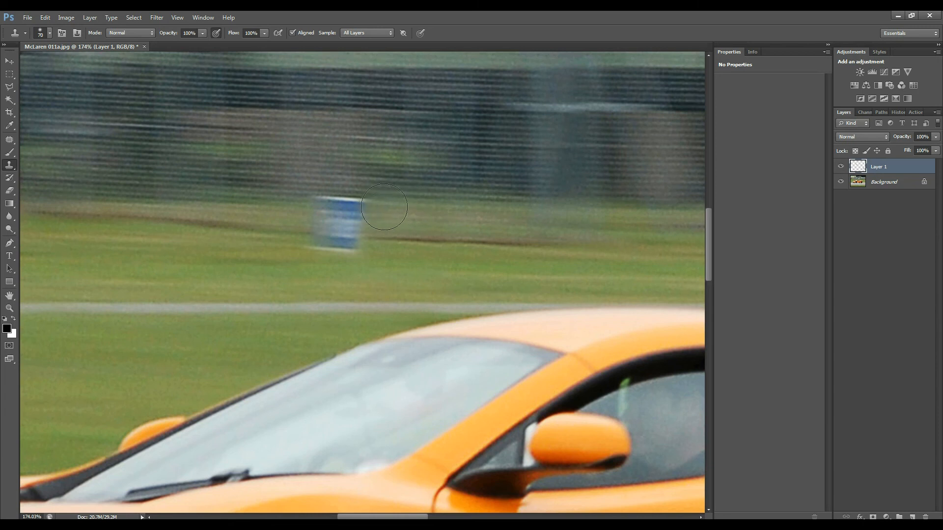
alt+click(247, 227)
alt+click(258, 228)
mouse_move(306, 230)
mouse_down()
mouse_move(328, 248)
mouse_move(334, 236)
mouse_move(319, 241)
mouse_move(309, 219)
mouse_move(318, 207)
mouse_move(336, 214)
mouse_move(343, 206)
mouse_move(345, 224)
mouse_move(365, 223)
mouse_move(337, 232)
mouse_move(371, 242)
mouse_move(374, 216)
mouse_up()
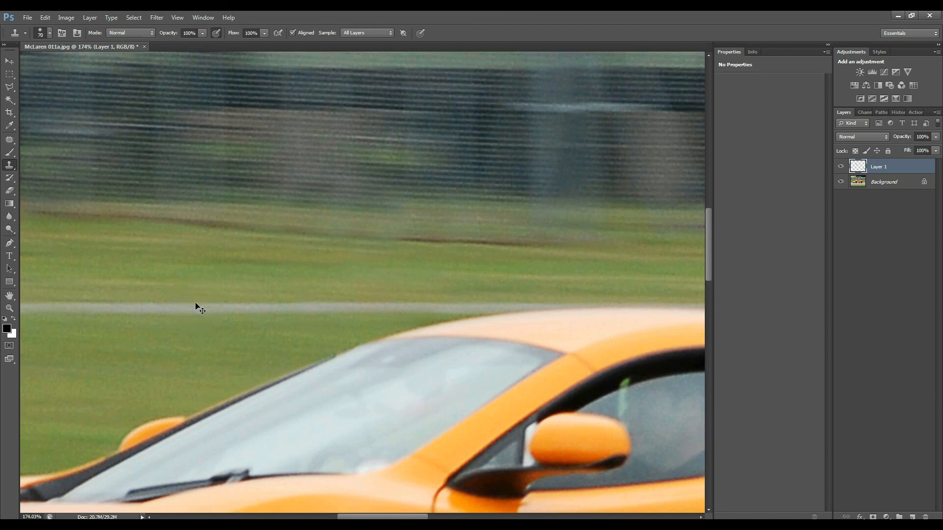
Step: View the whole photo and compare it before and after retouching by toggling Layer 1's visibility
key(ctrl+0)
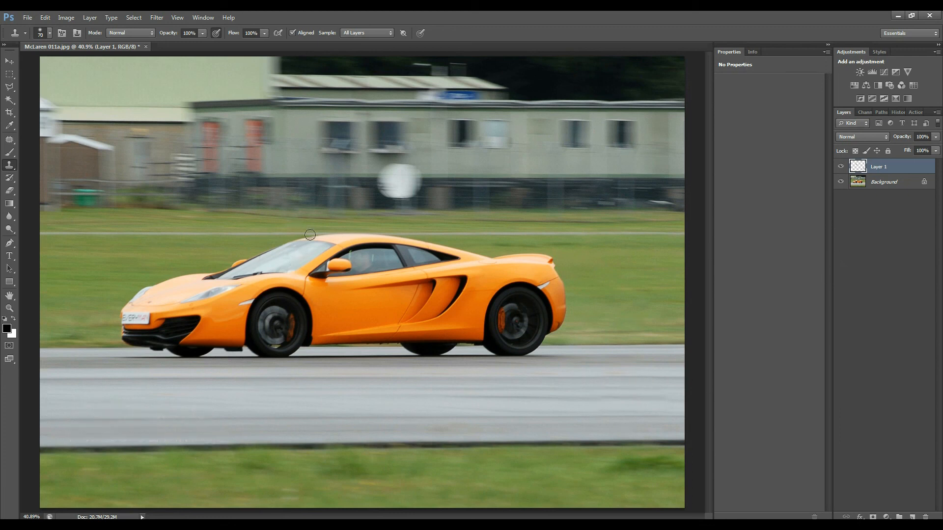
click(840, 167)
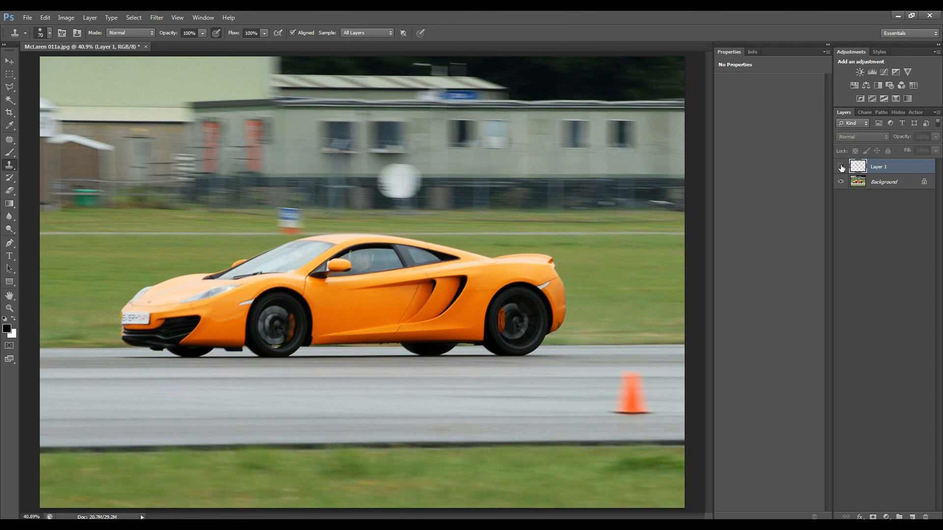
click(841, 168)
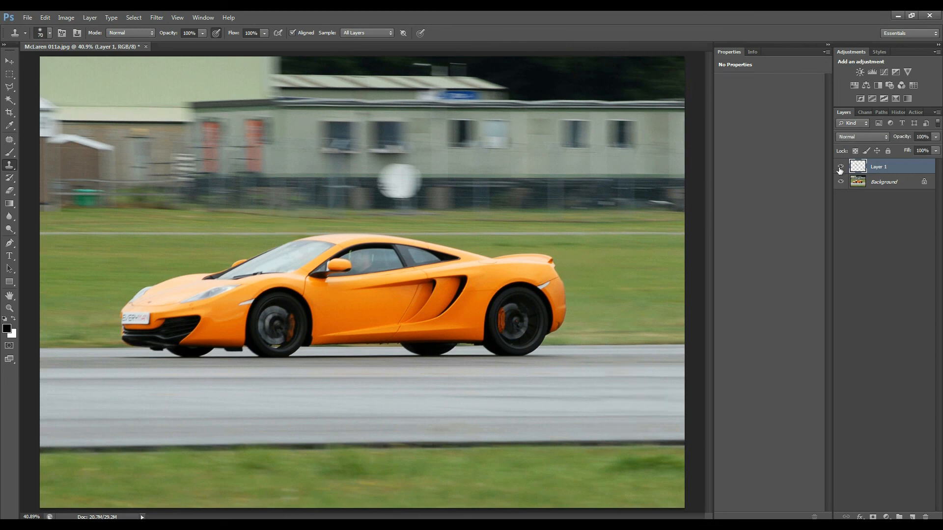